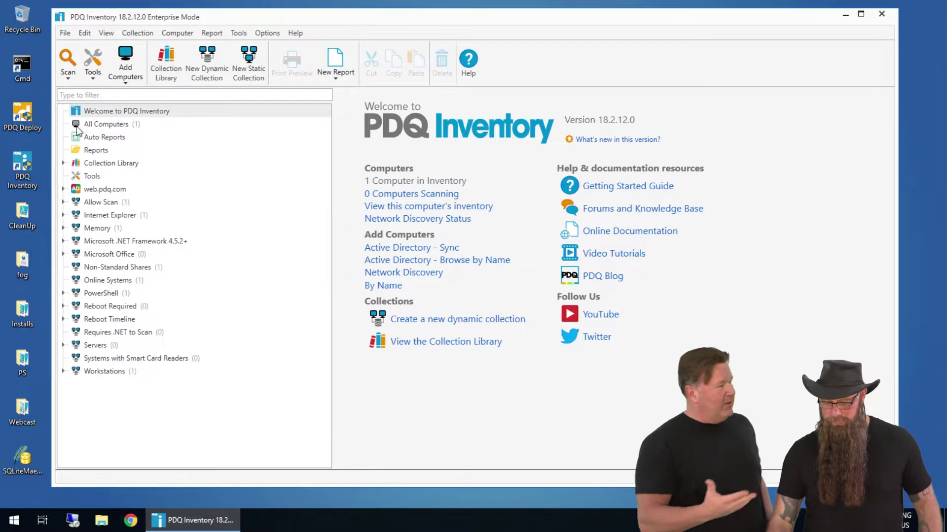
# - Show the All Computers collection, which holds only the GUINNESS computer
pyautogui.click(101, 129)
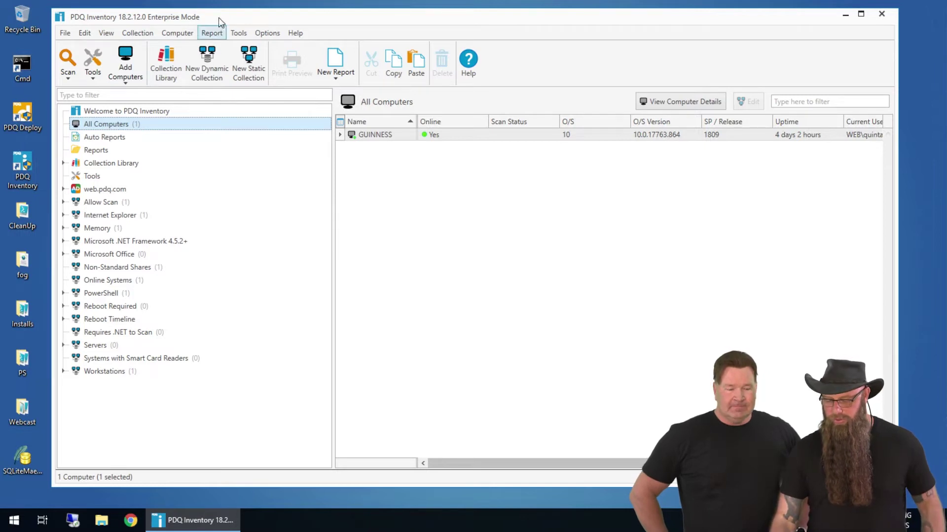
pyautogui.click(261, 35)
# - Open the Active Directory page of the PDQ Inventory preferences
pyautogui.click(260, 33)
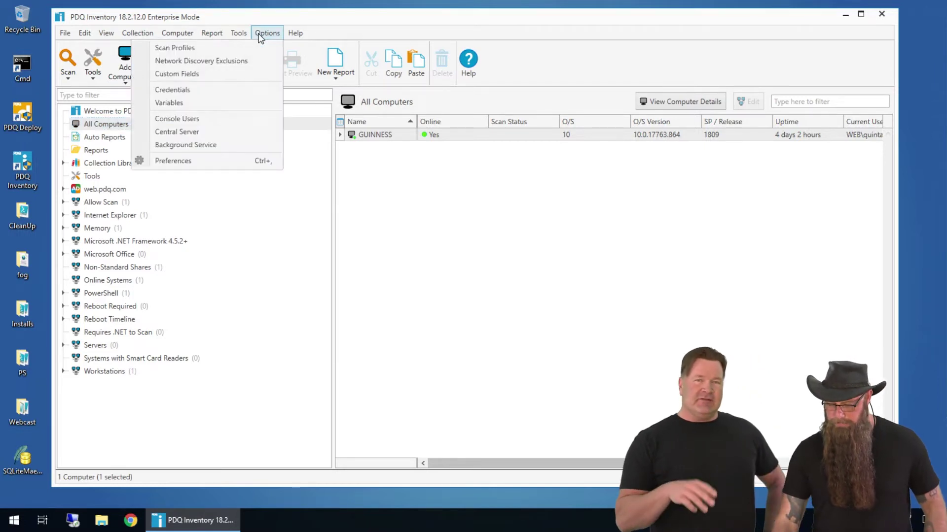
pyautogui.click(212, 161)
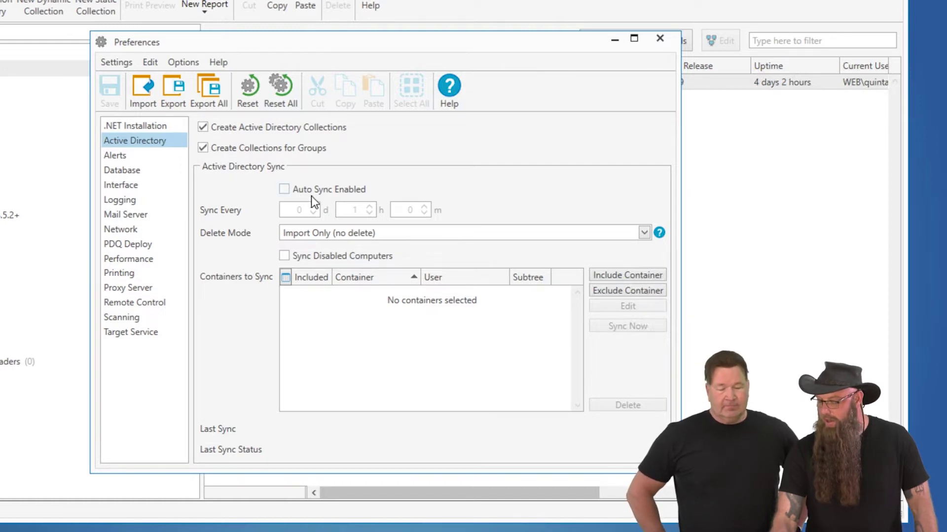
# - Include the whole WEB.PDQ.COM domain in the sync and exclude its Domain Controllers container
pyautogui.click(622, 276)
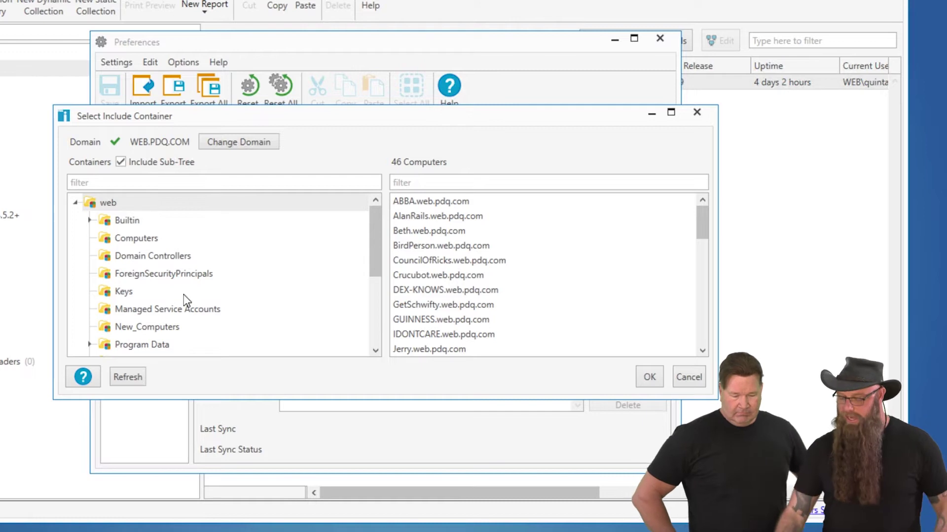
pyautogui.click(108, 204)
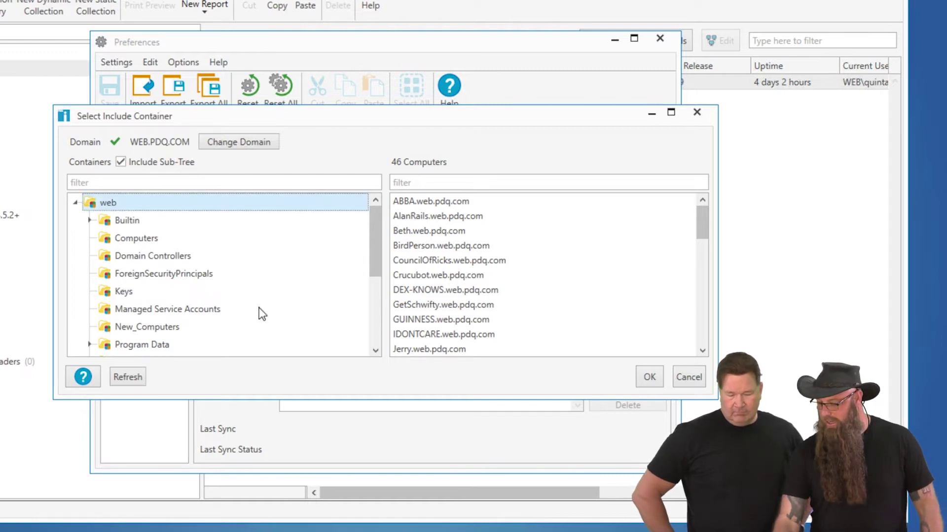
pyautogui.click(651, 376)
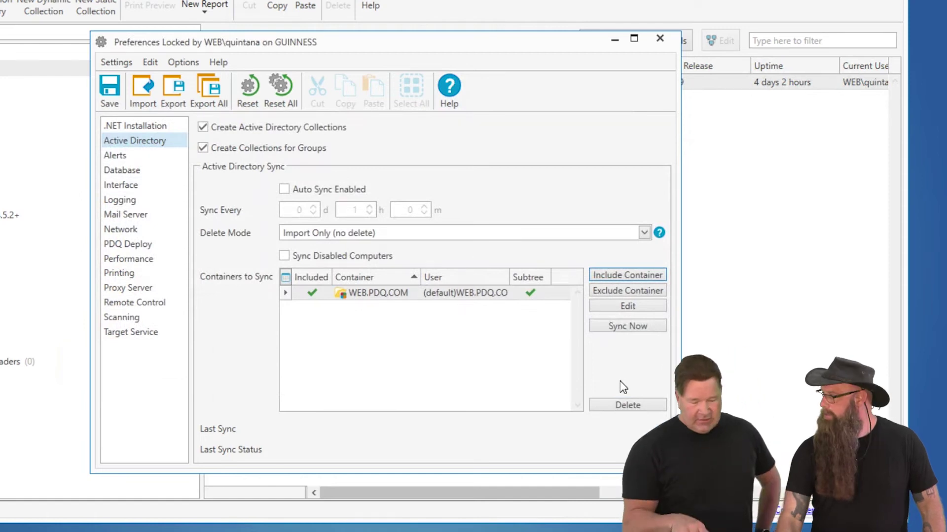
pyautogui.click(624, 290)
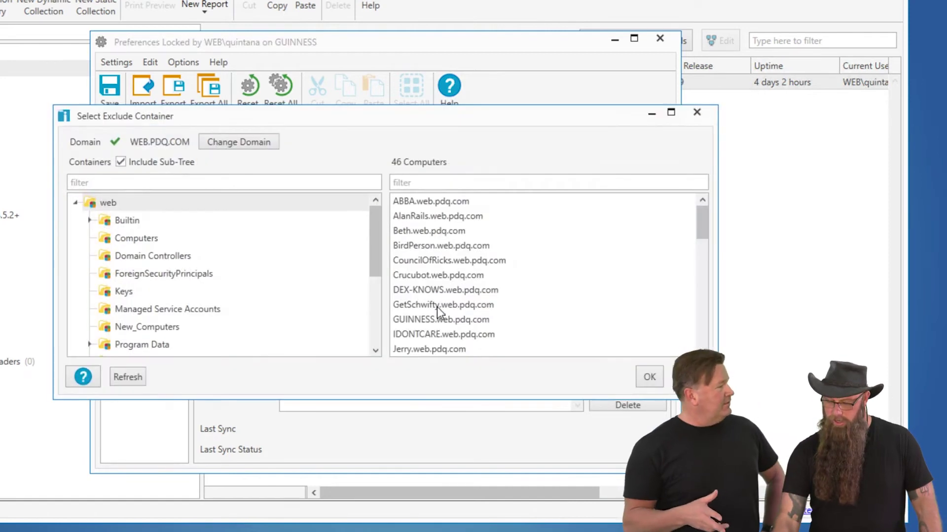
pyautogui.click(146, 258)
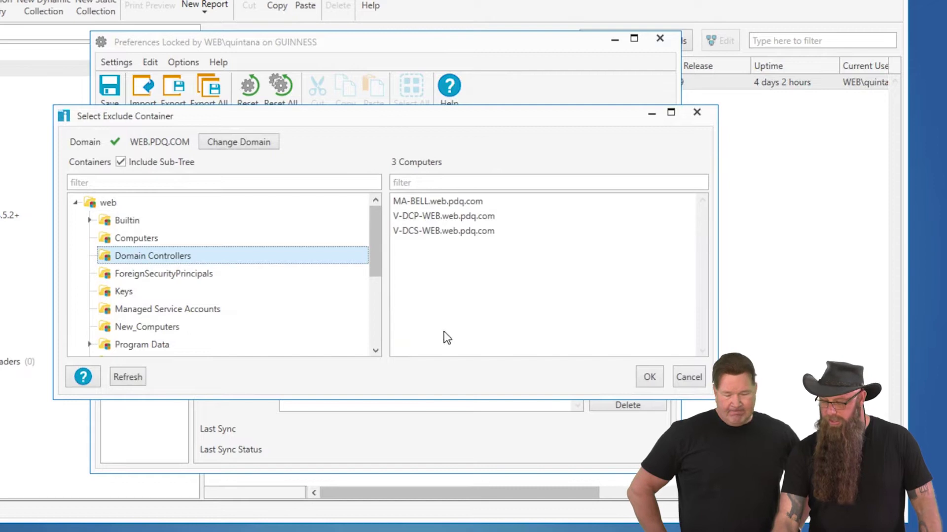
pyautogui.click(648, 378)
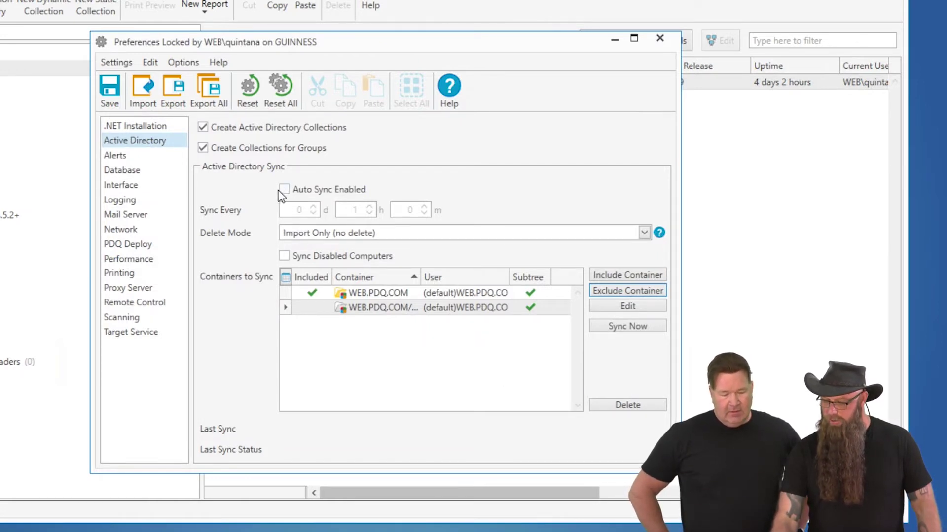
# - Enable Active Directory auto sync with Full Sync delete mode, save, and close Preferences
pyautogui.click(284, 191)
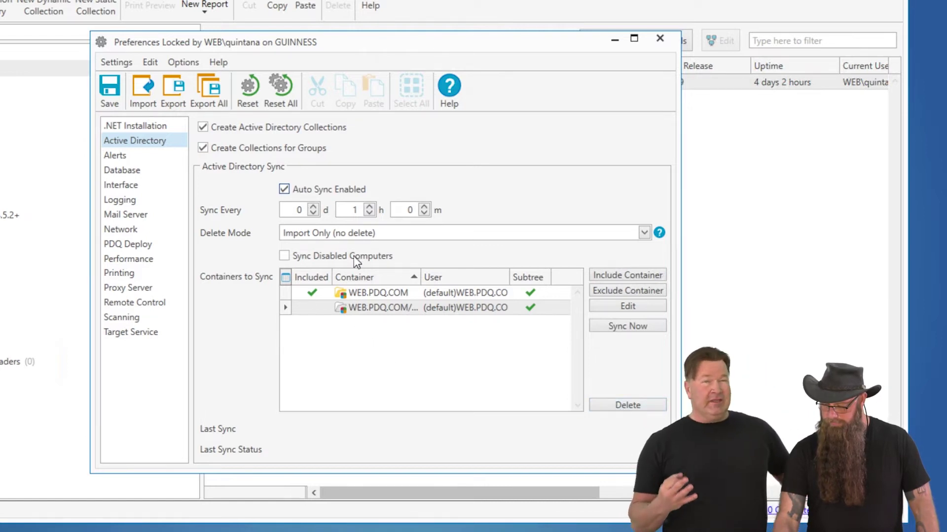
pyautogui.click(354, 234)
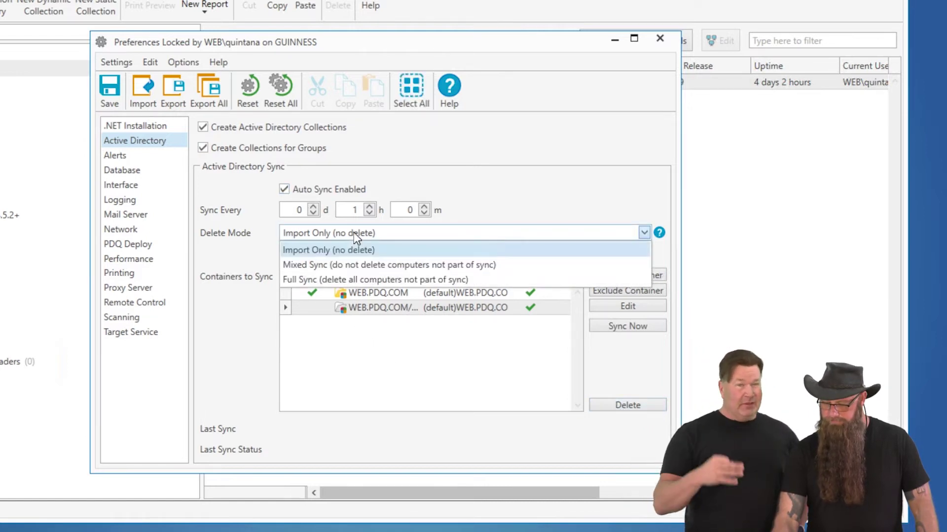
pyautogui.click(346, 280)
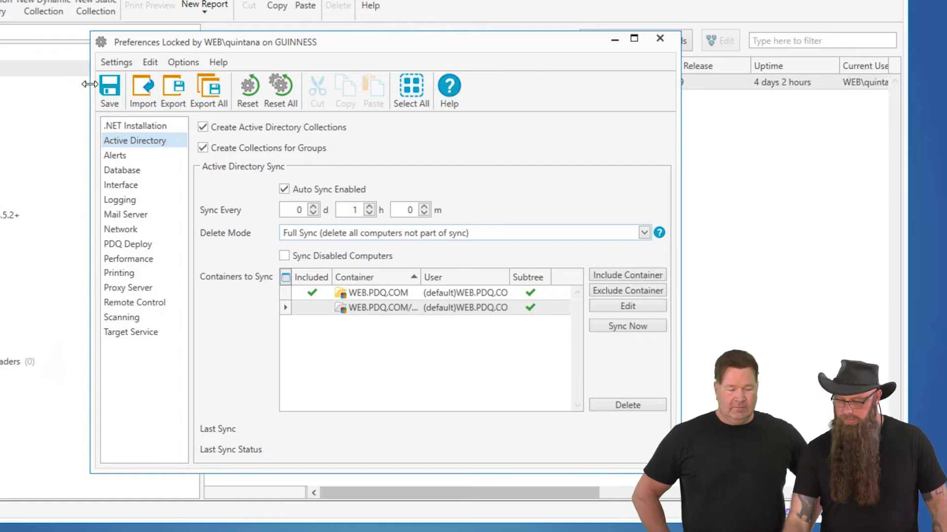
pyautogui.click(110, 93)
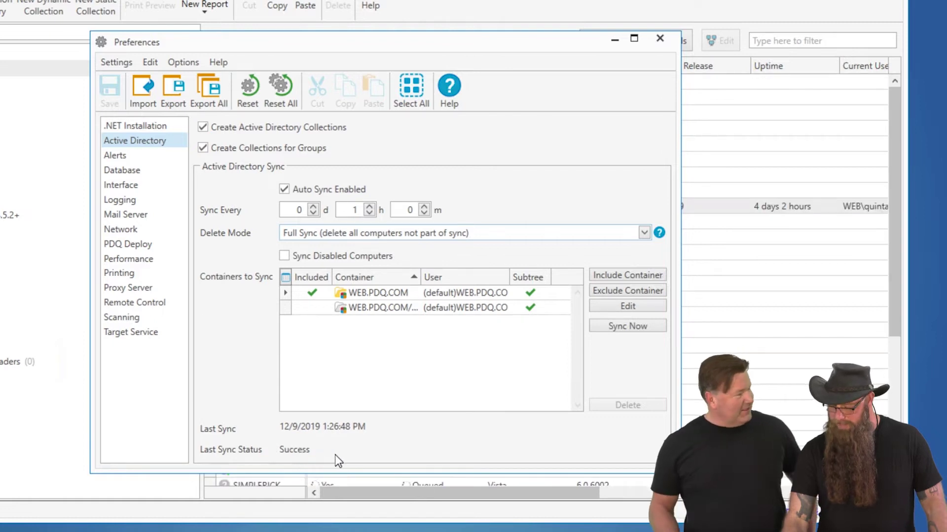
pyautogui.click(660, 37)
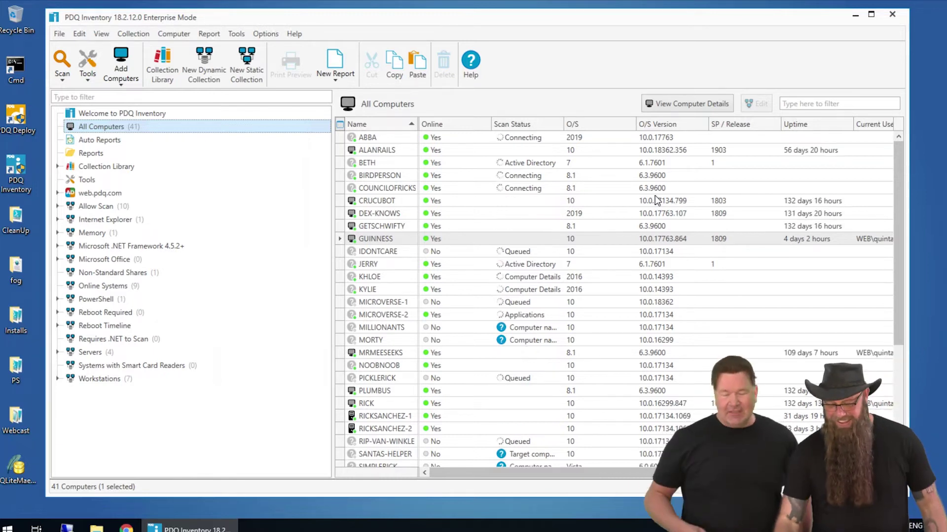
# - Browse Collection Library > Applications > Internet Browsers > Chrome Enterprise, then begin a new dynamic collection
pyautogui.click(58, 167)
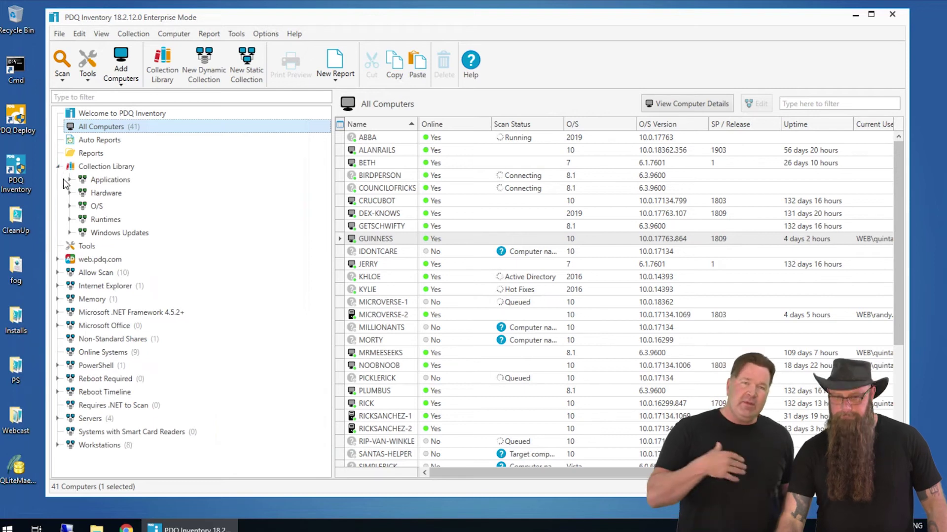
pyautogui.click(71, 181)
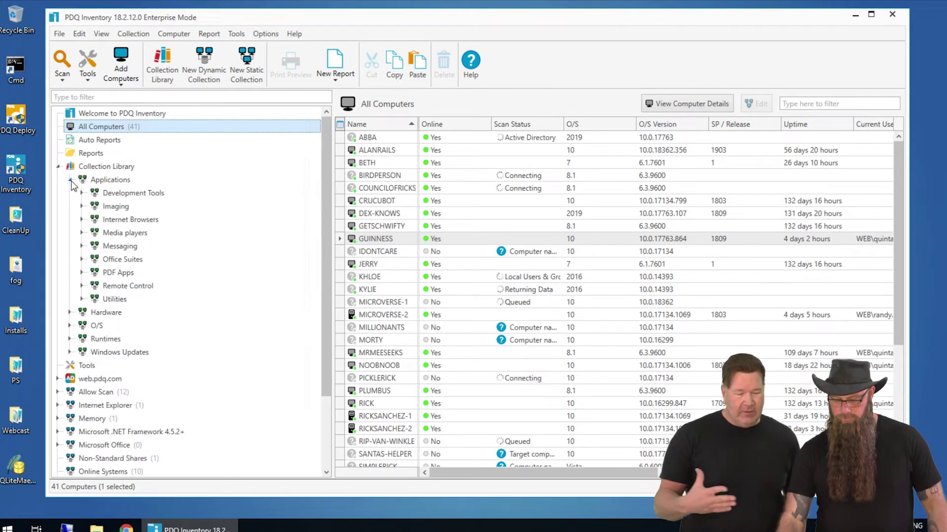
pyautogui.click(82, 221)
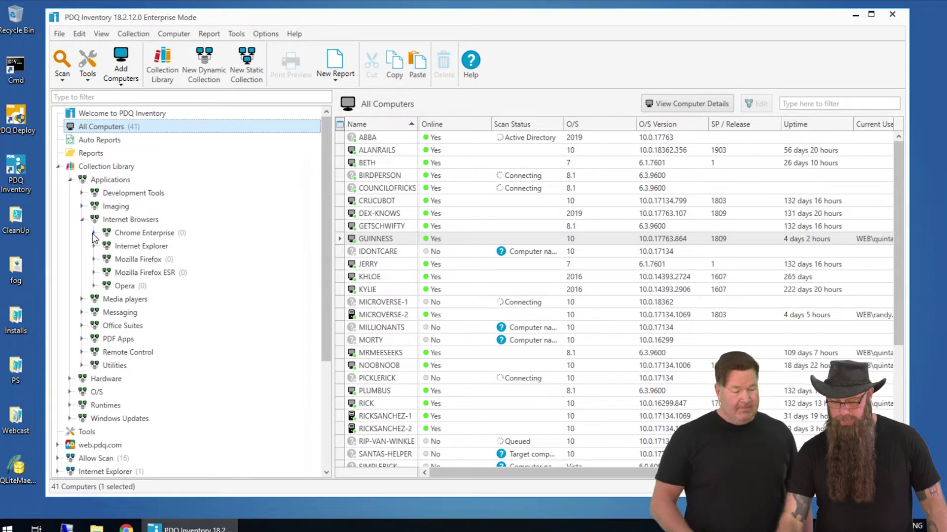
pyautogui.click(93, 232)
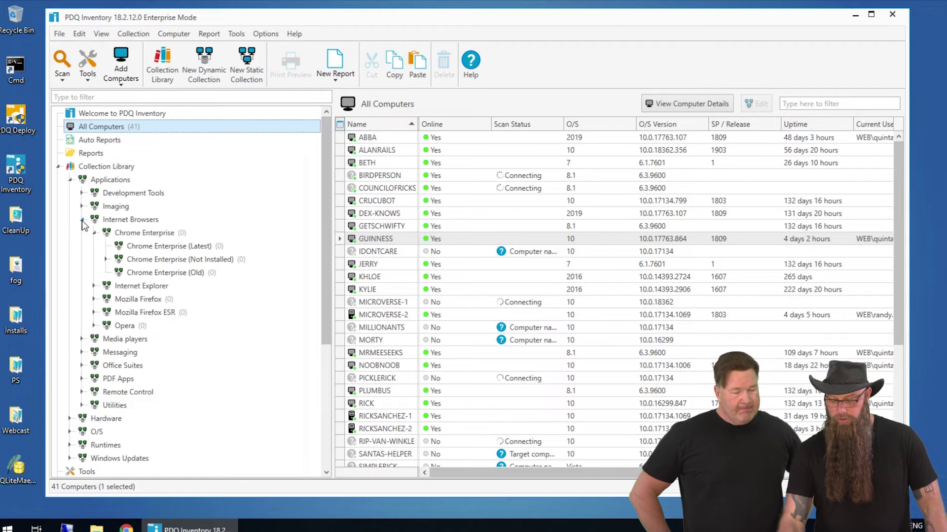
pyautogui.click(82, 220)
pyautogui.click(71, 180)
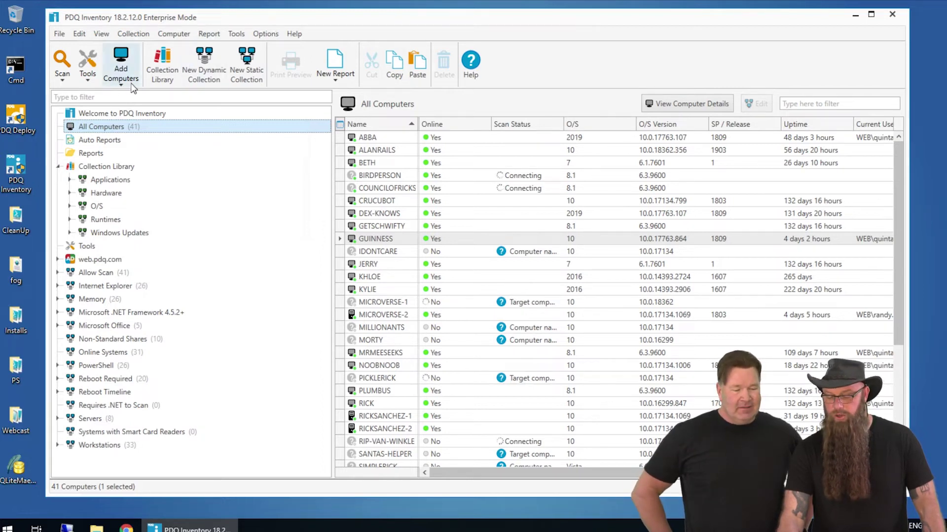
pyautogui.click(204, 71)
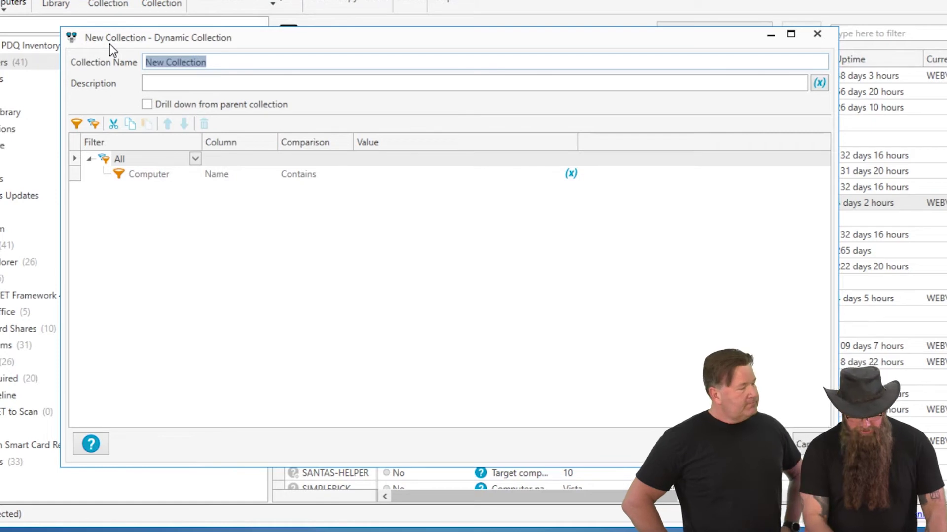
# - Replace the default collection name with 'Uptime > 7 Days', then change the 7 to 50
pyautogui.click(211, 64)
pyautogui.moveTo(200, 63); pyautogui.dragTo(134, 72)
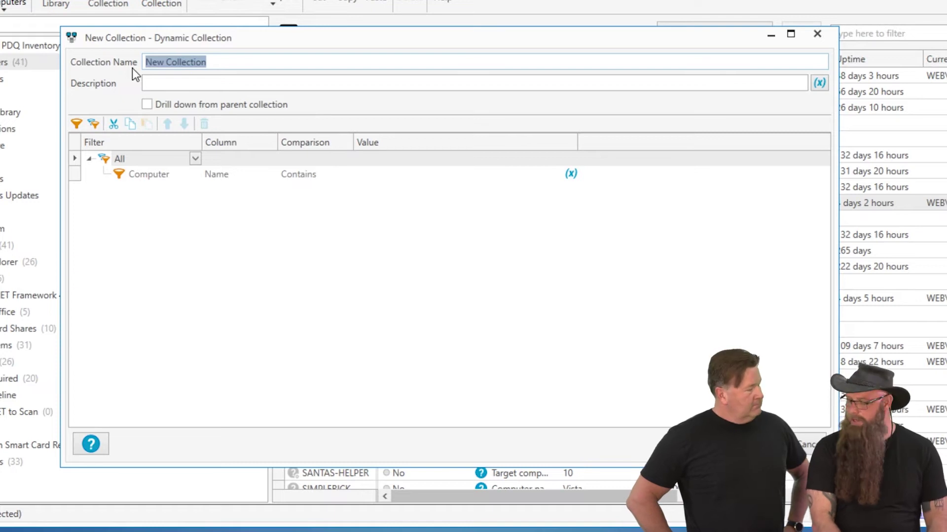
pyautogui.write('U')
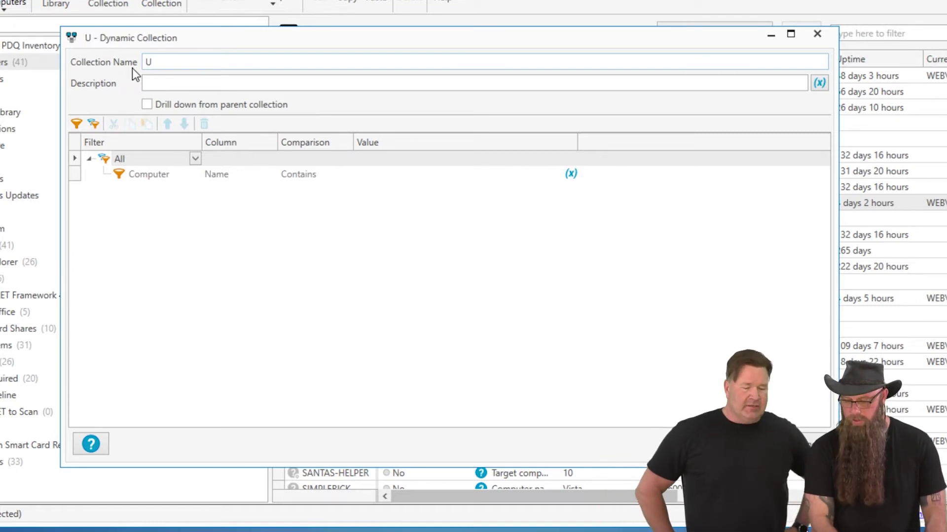
pyautogui.write('ptime > 7')
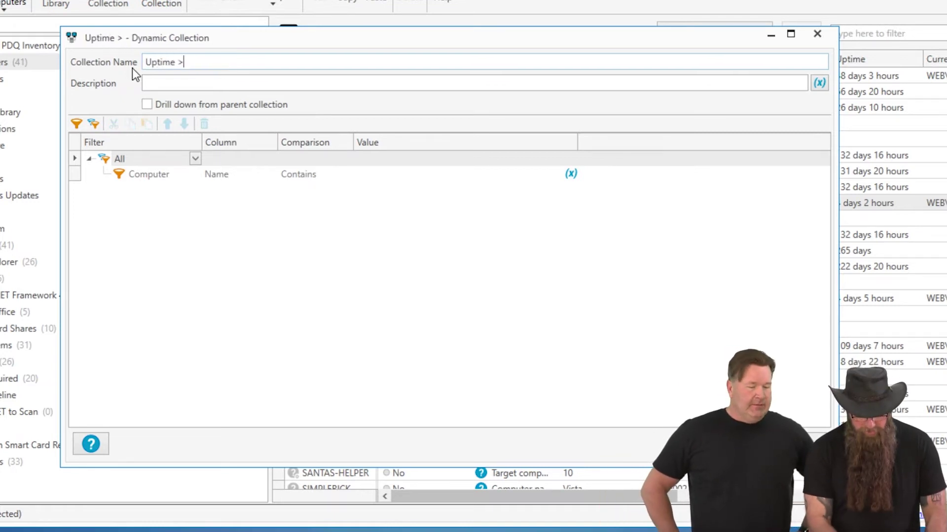
pyautogui.write(' Days')
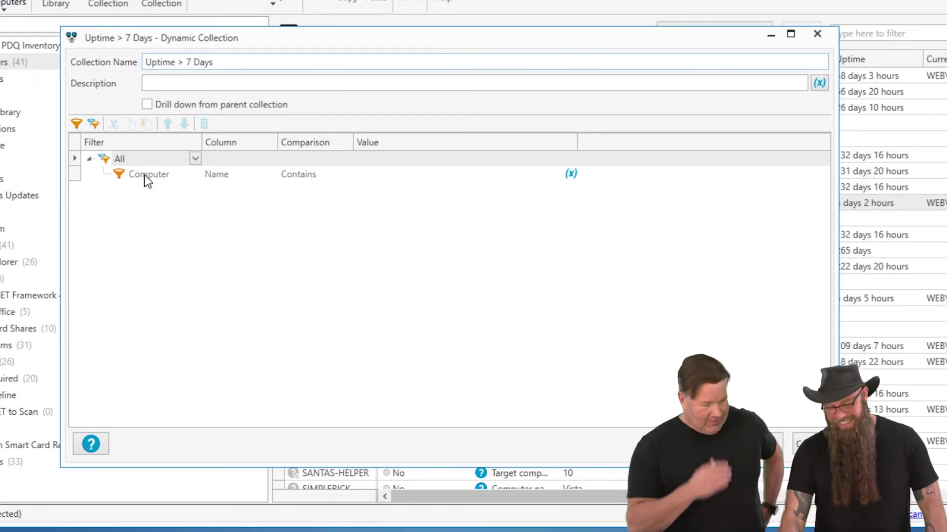
pyautogui.click(192, 62)
pyautogui.press('BackSpace')
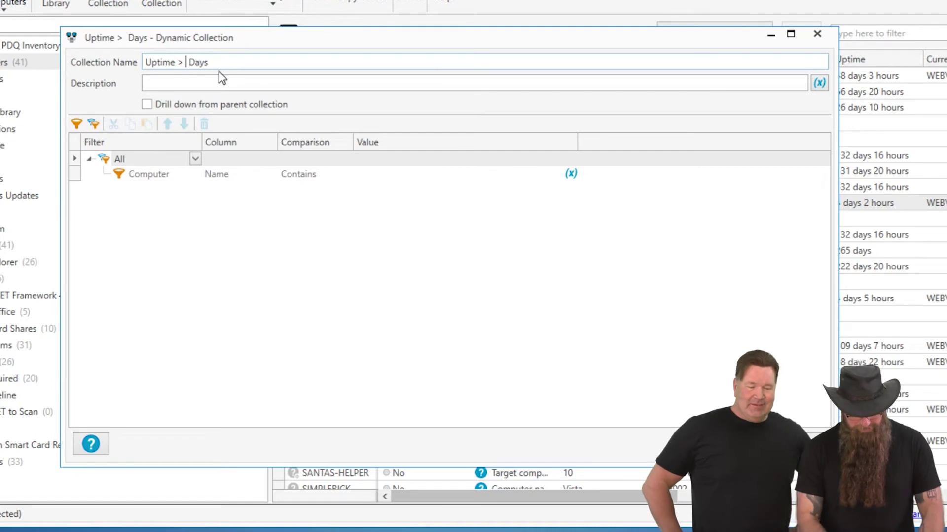
pyautogui.write('50')
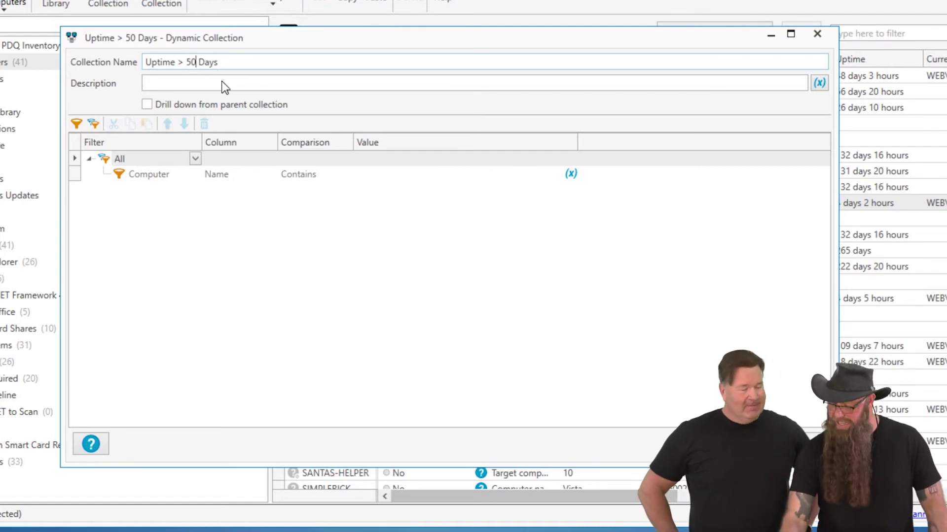
pyautogui.click(172, 173)
# - Set the filter row to the Computer category's Uptime column
pyautogui.click(196, 174)
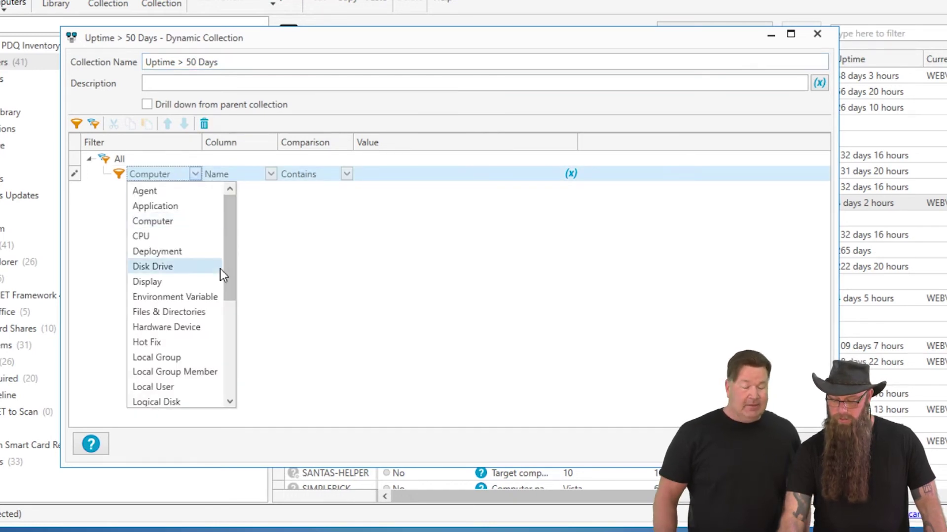
pyautogui.click(283, 203)
pyautogui.click(270, 173)
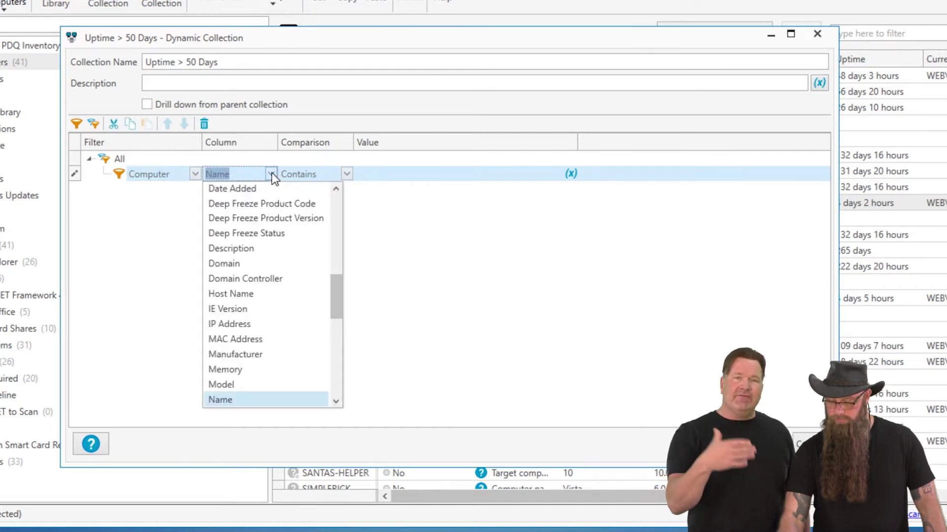
pyautogui.scroll(-2, 276, 271)
pyautogui.scroll(-7, 274, 303)
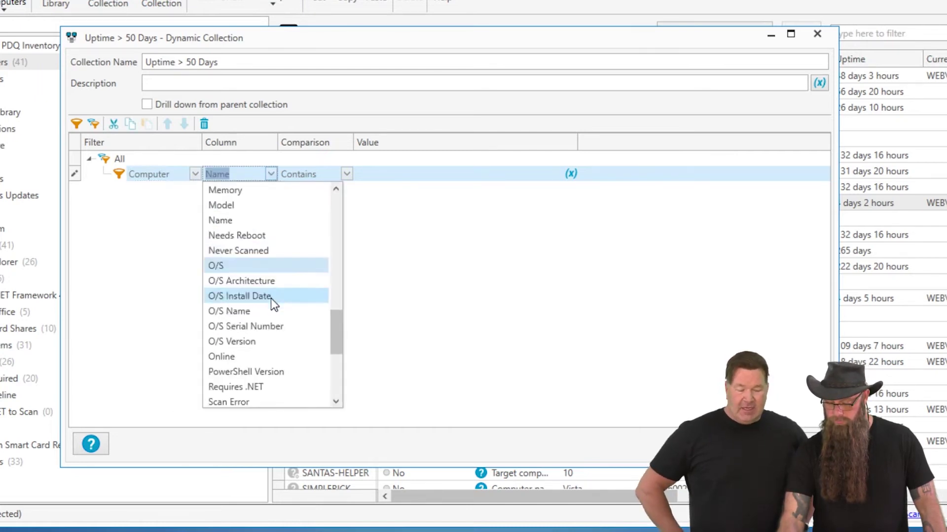
pyautogui.click(231, 400)
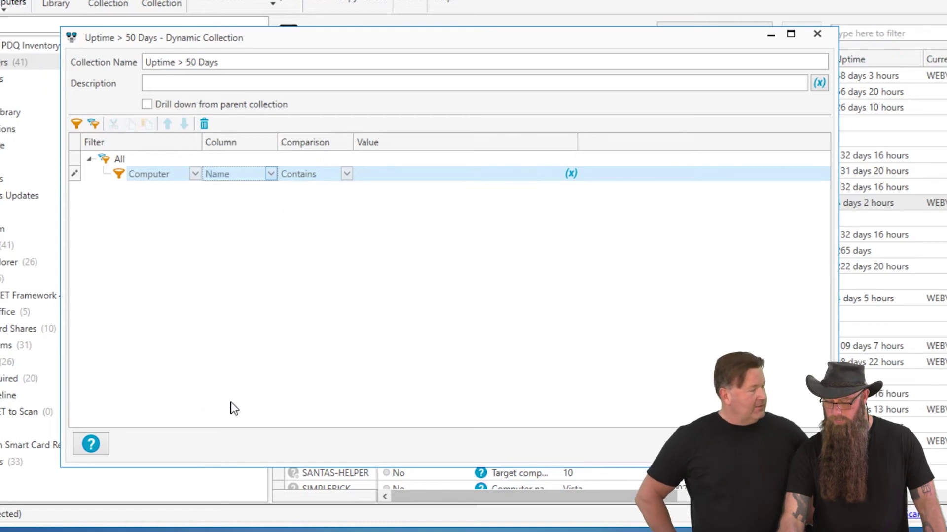
# - Make the uptime condition Greater Than 50 days and save the collection
pyautogui.click(346, 174)
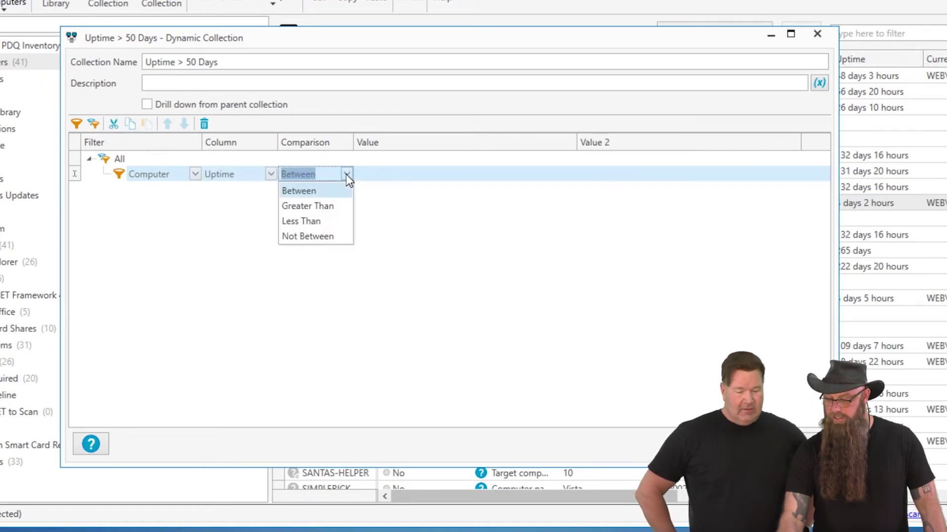
pyautogui.click(339, 207)
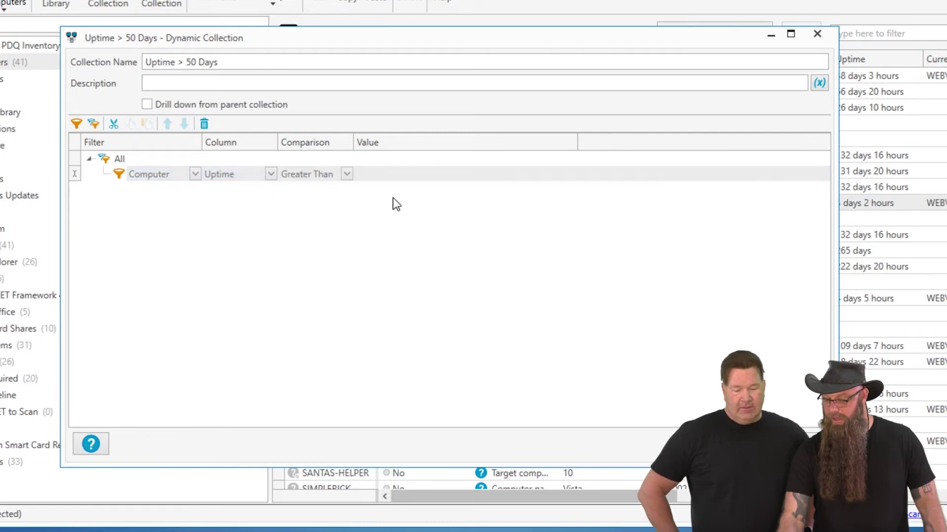
pyautogui.click(456, 175)
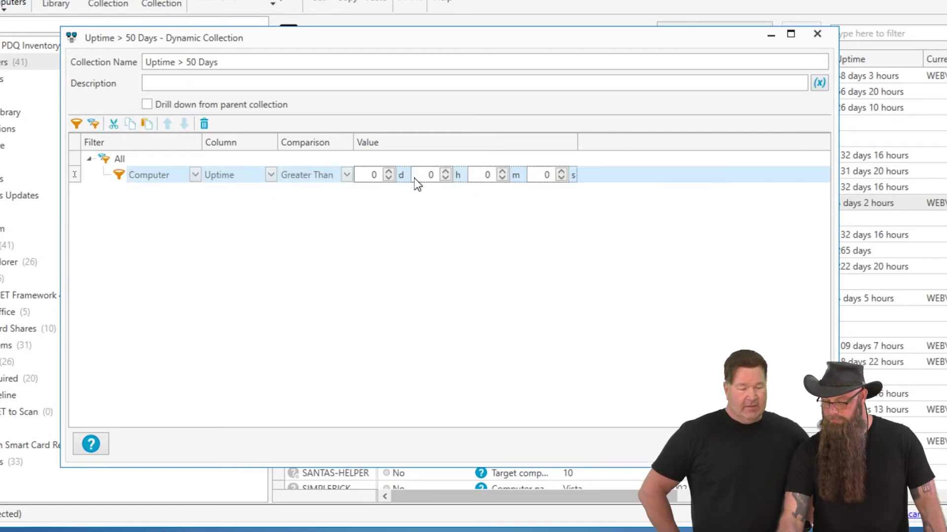
pyautogui.doubleClick(430, 175)
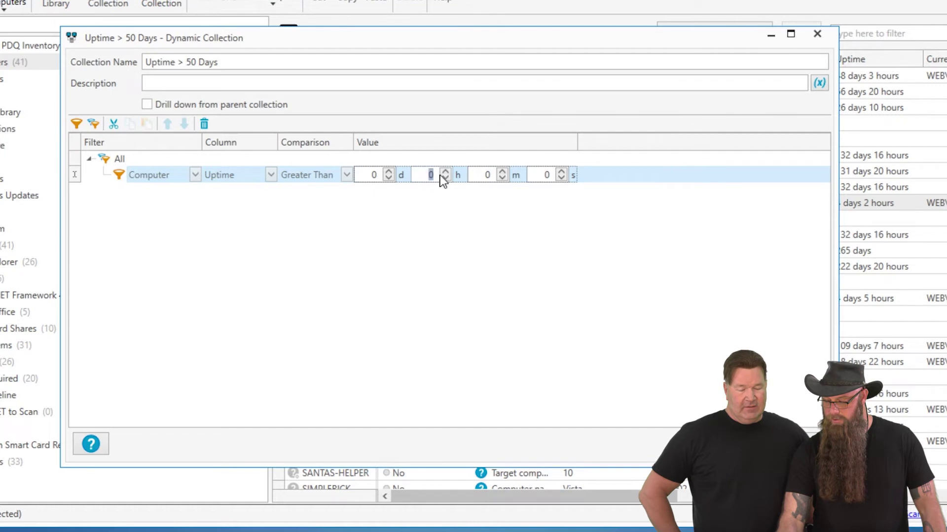
pyautogui.doubleClick(370, 175)
pyautogui.write('50')
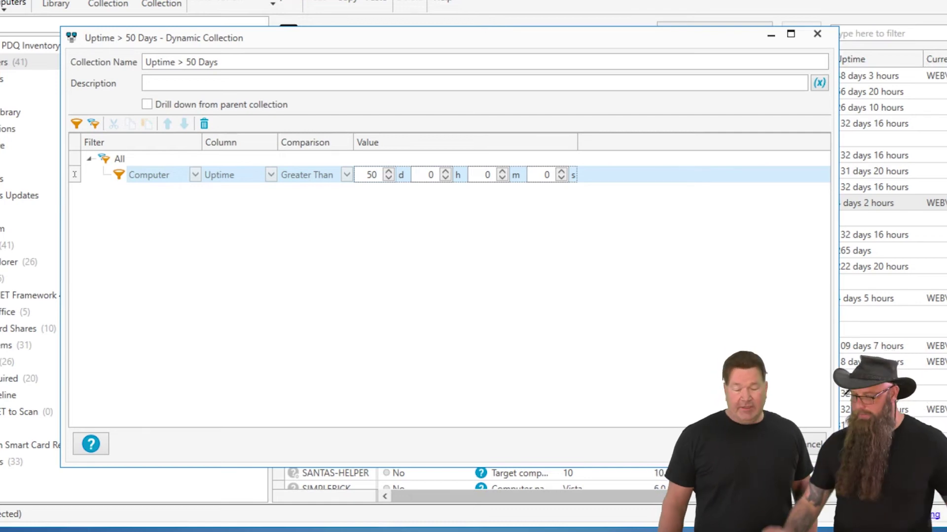
pyautogui.press('Return')
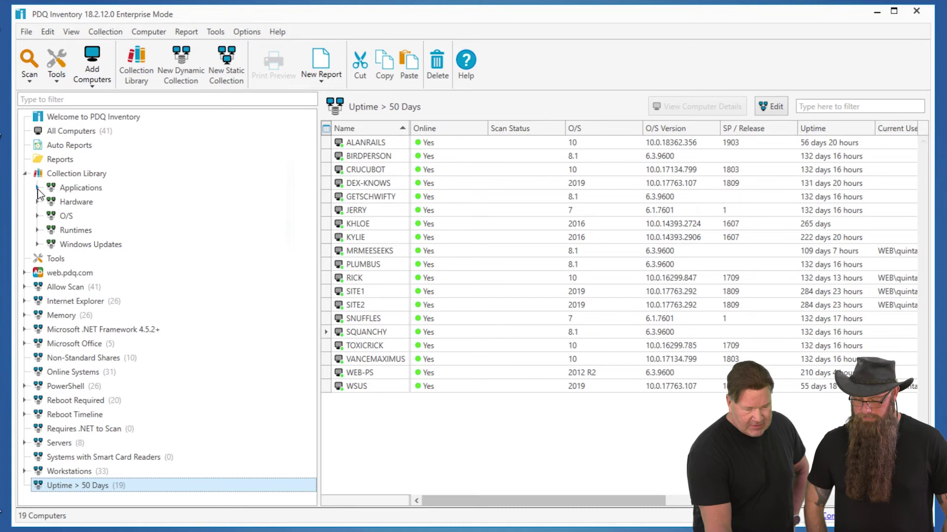
# - View the Chrome Enterprise, Chrome Enterprise (Latest) and Chrome Enterprise (Old) collections
pyautogui.click(37, 188)
pyautogui.click(51, 231)
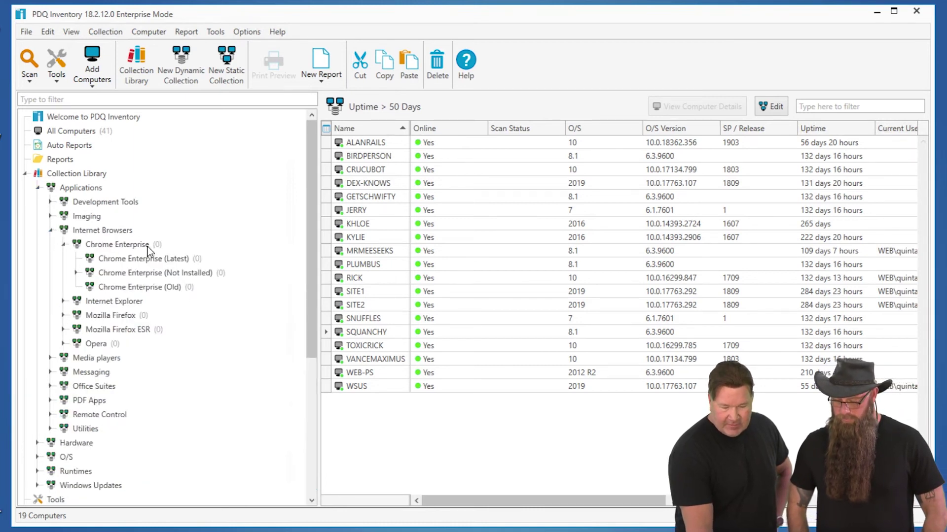
pyautogui.click(117, 245)
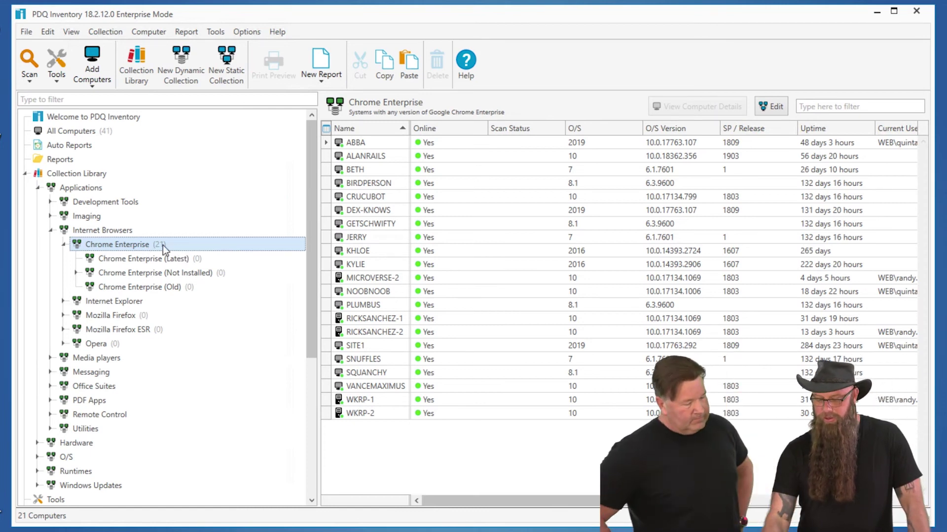
pyautogui.click(167, 260)
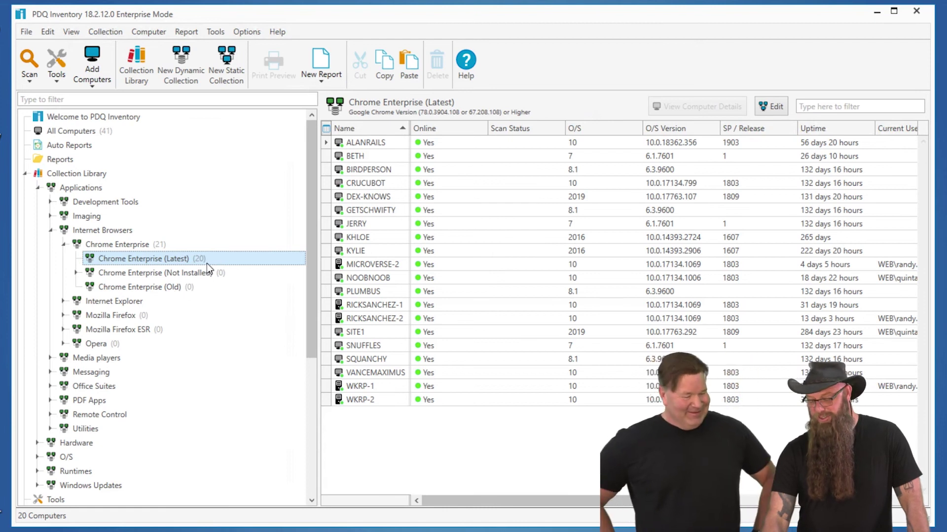
pyautogui.click(185, 286)
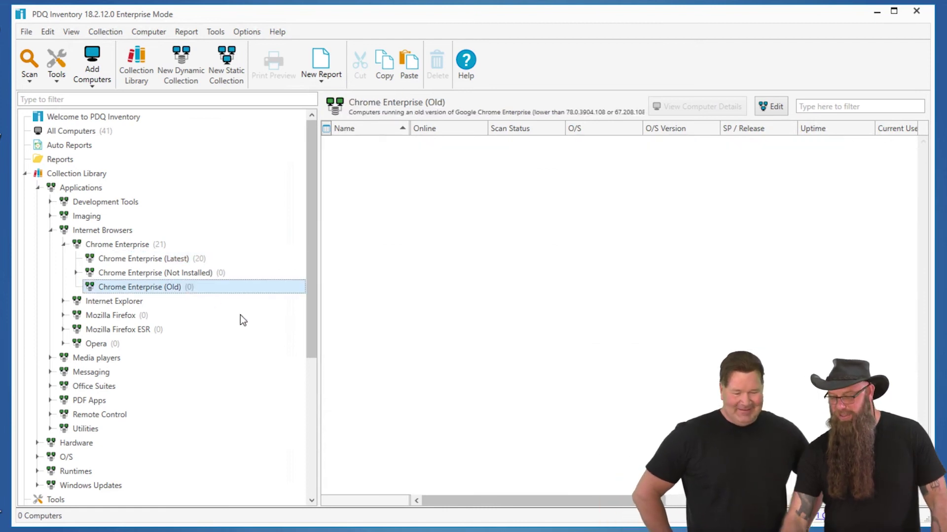